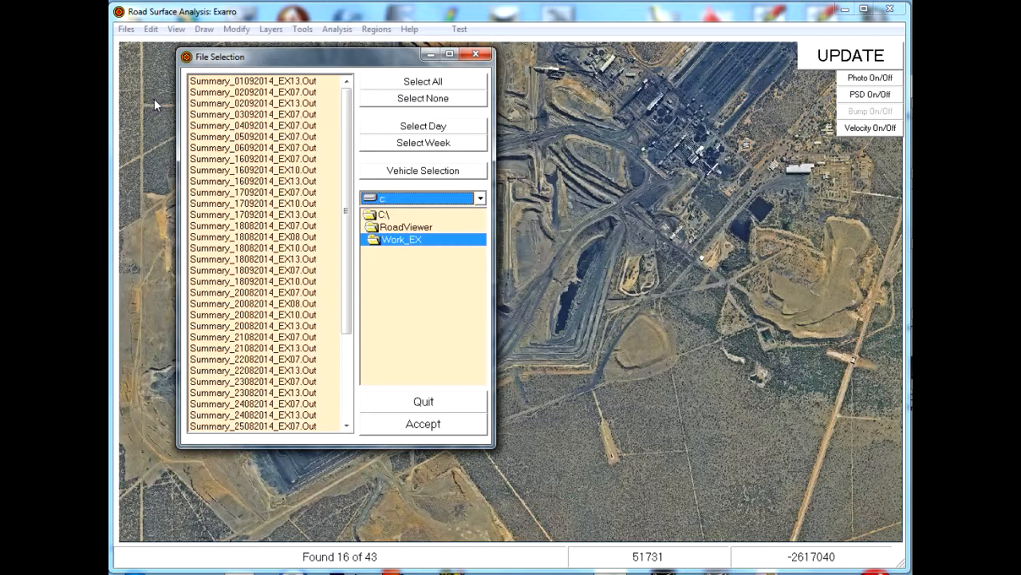
- Use the Date Selector to pick the week starting 18 August 2014
click(447, 147)
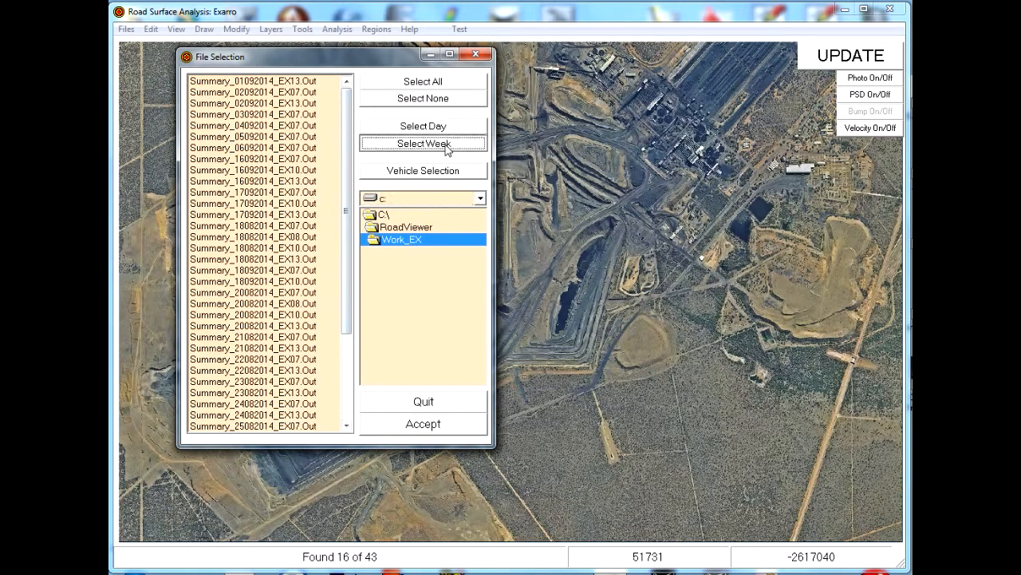
click(507, 180)
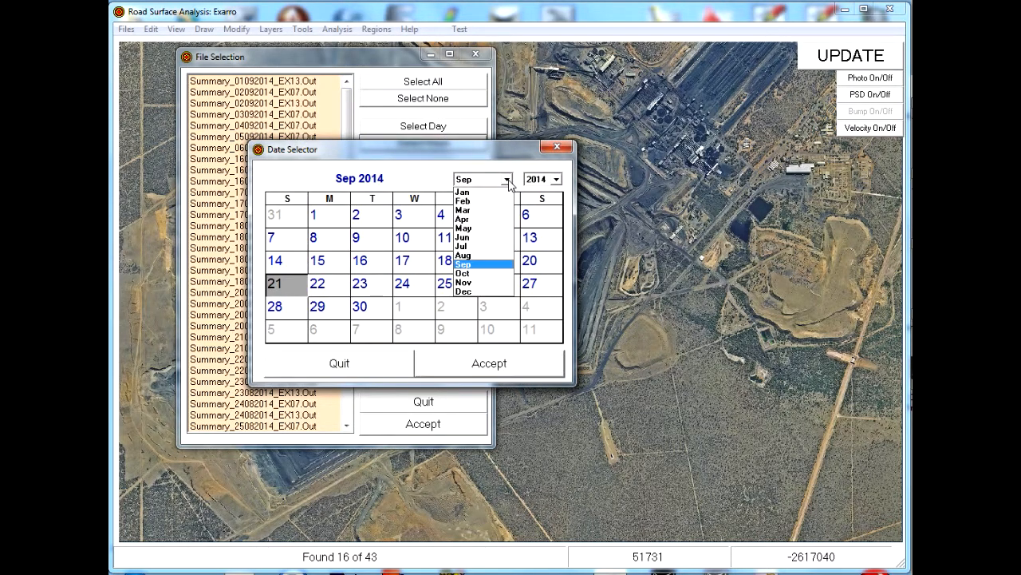
click(486, 256)
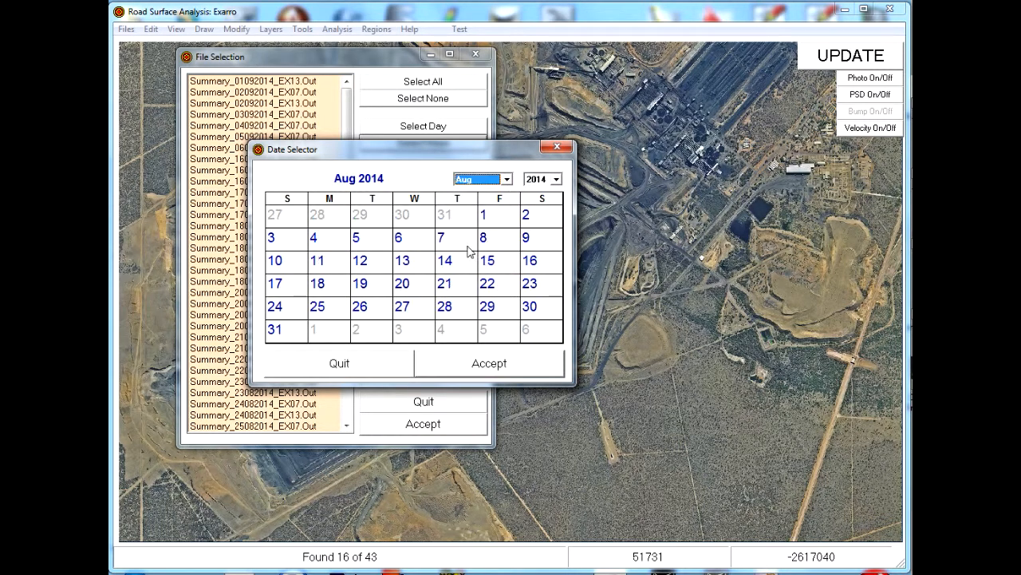
click(322, 293)
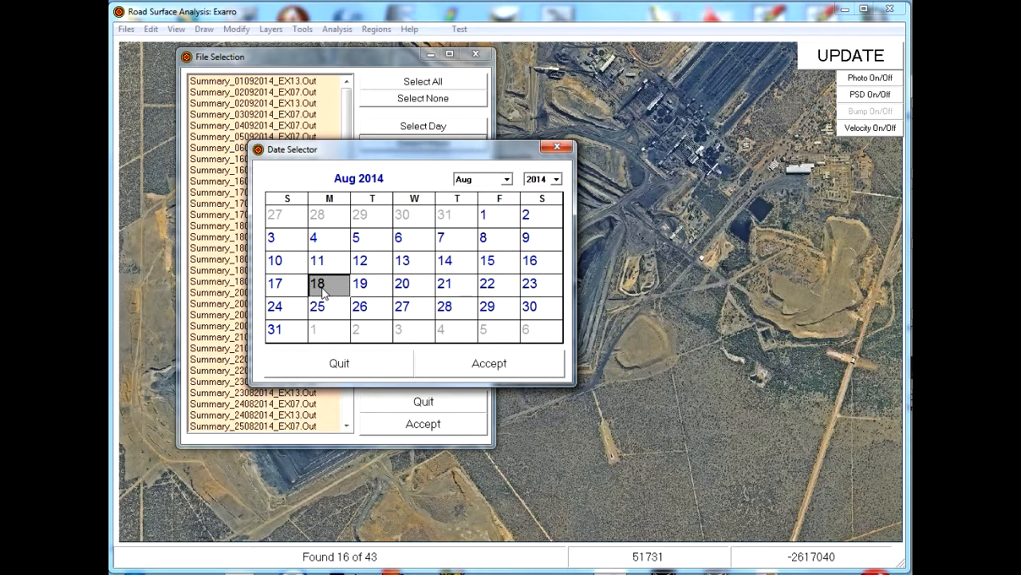
click(488, 363)
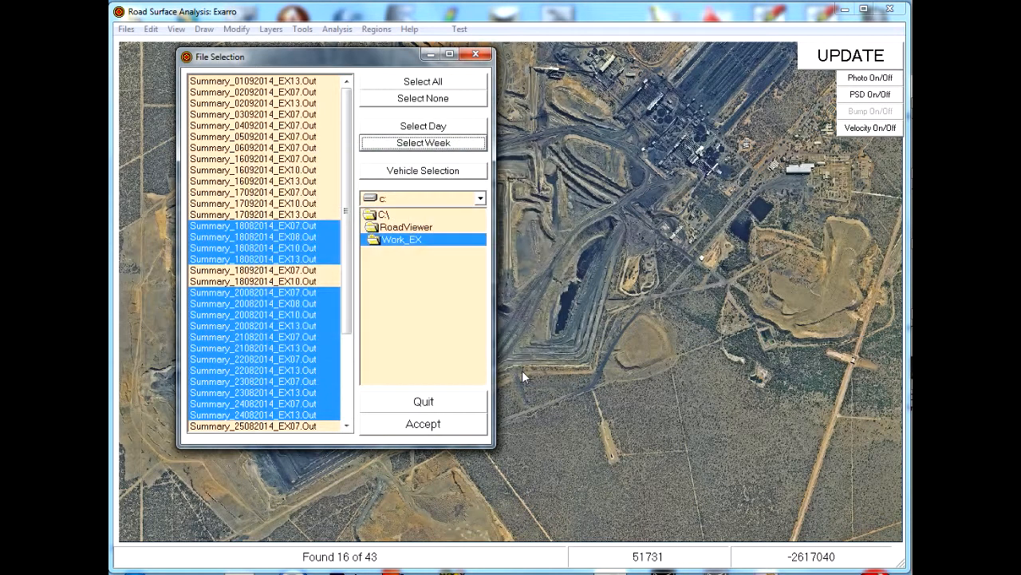
- Review the selected 18–24 August files and accept them for loading
drag(346, 268, 351, 306)
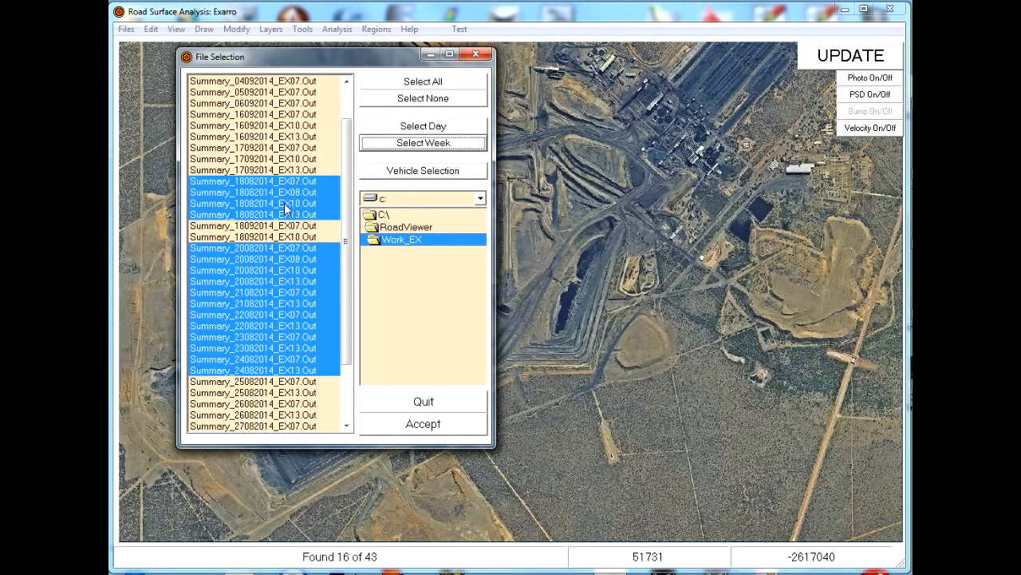
click(427, 427)
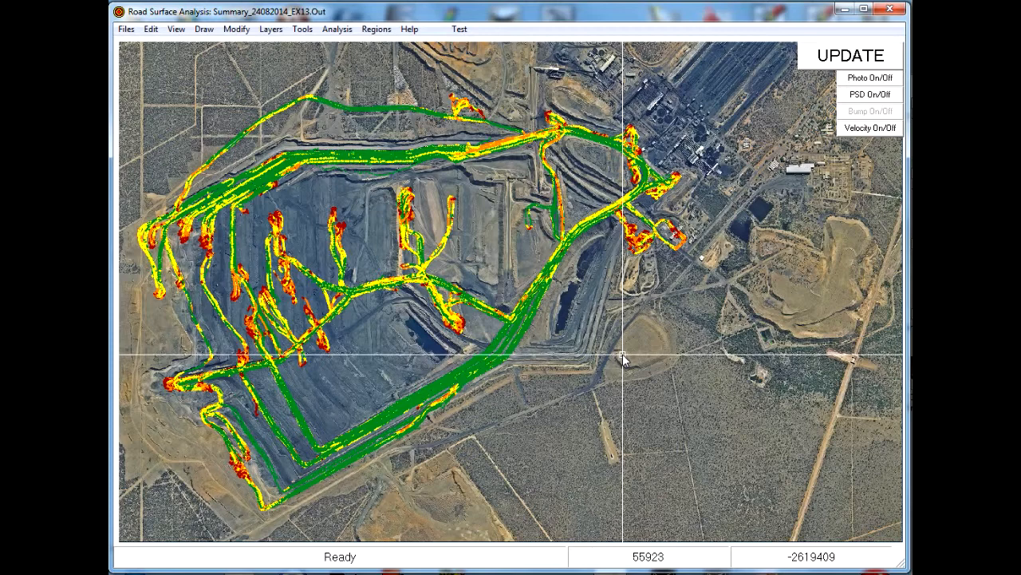
- Zoom in on a window drawn around the lower-left pit area
right_click(623, 354)
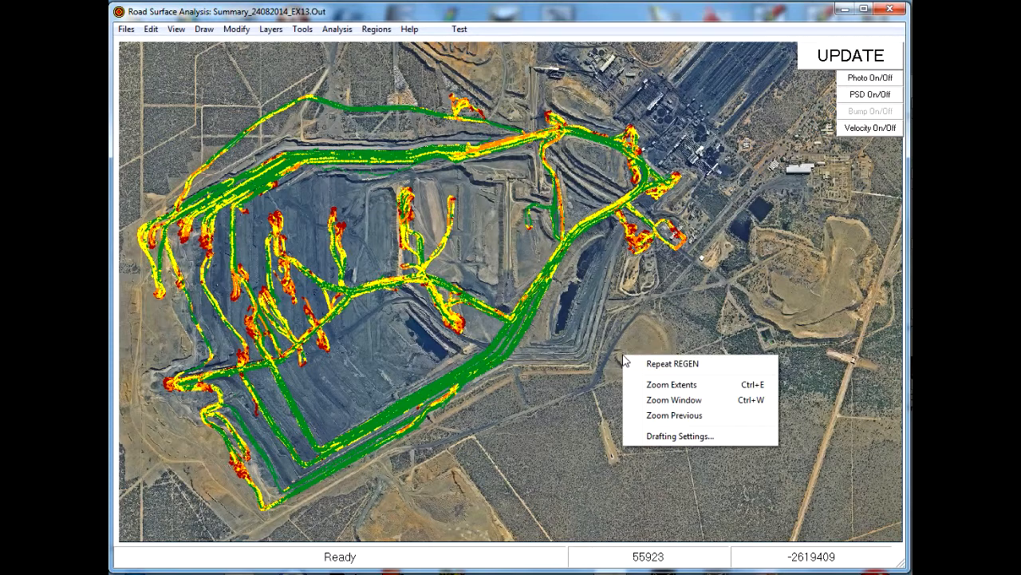
click(673, 401)
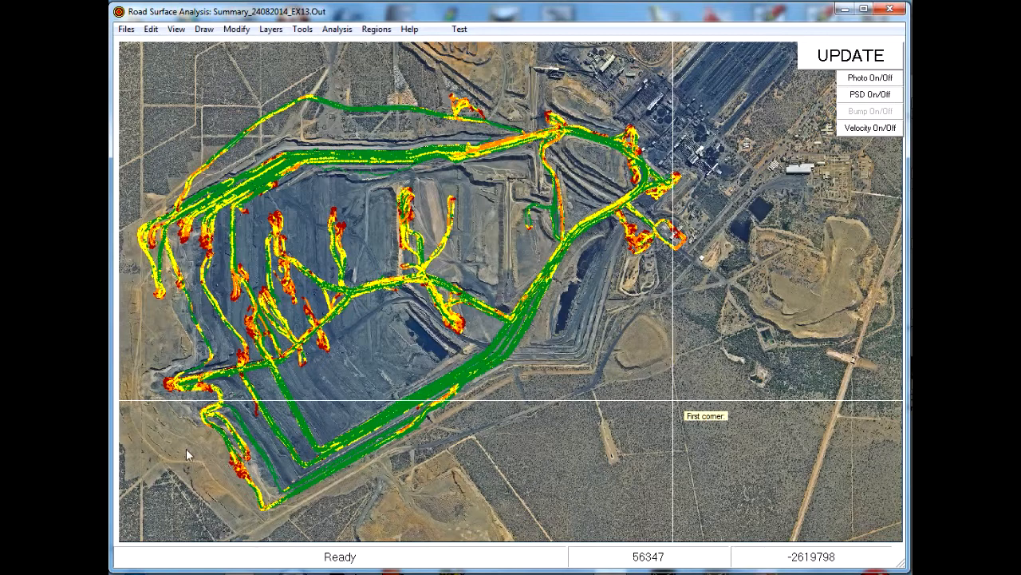
click(178, 519)
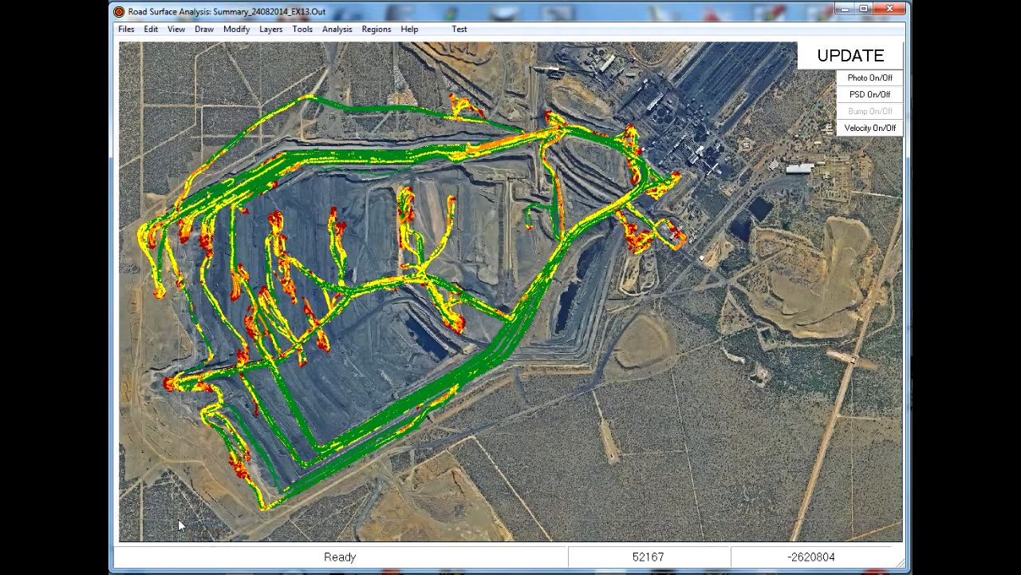
click(367, 348)
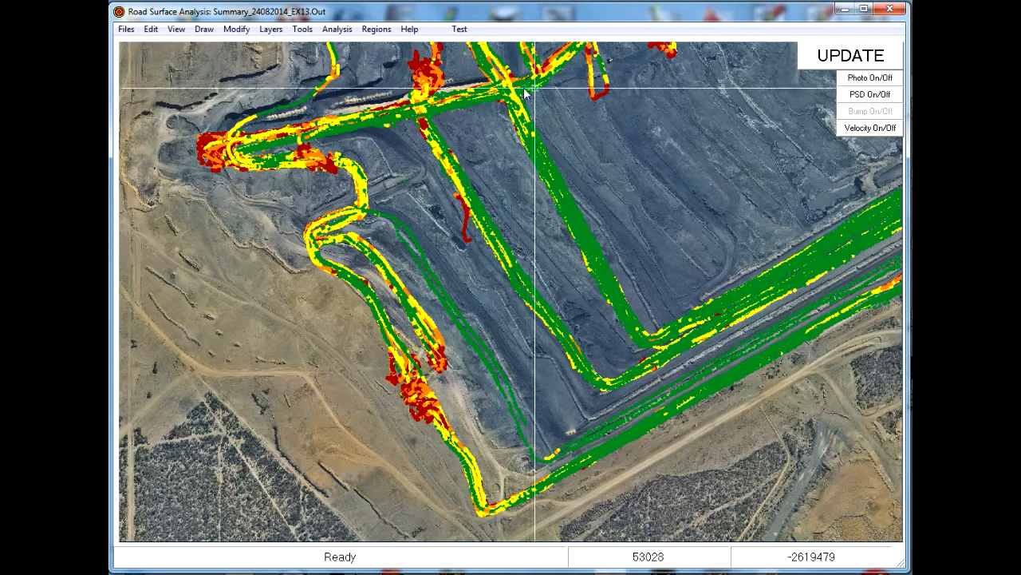
- Load the Bench2Sx.Region file and compute its pit score of 100.0 %
click(375, 29)
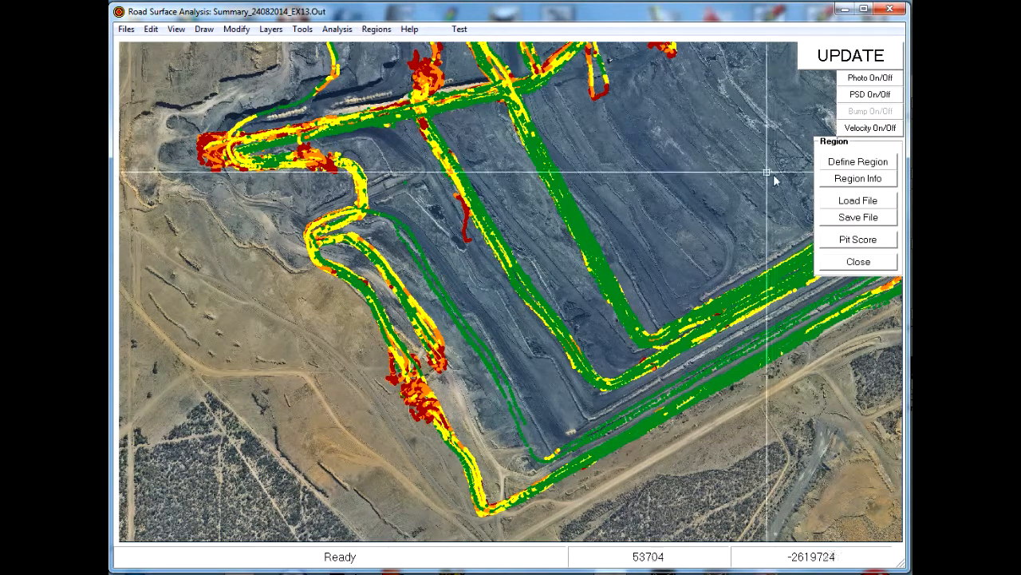
click(859, 201)
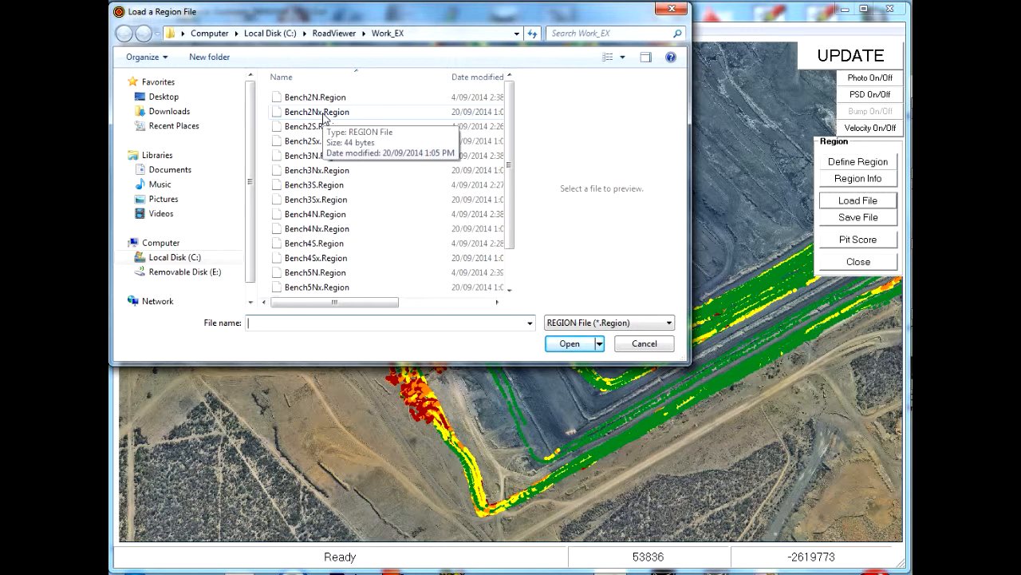
click(323, 112)
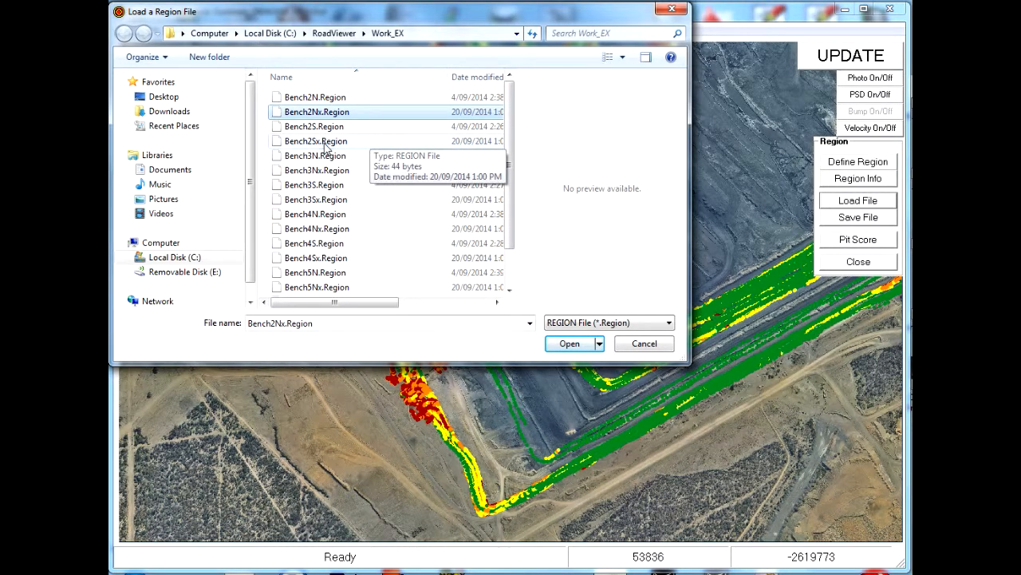
click(575, 345)
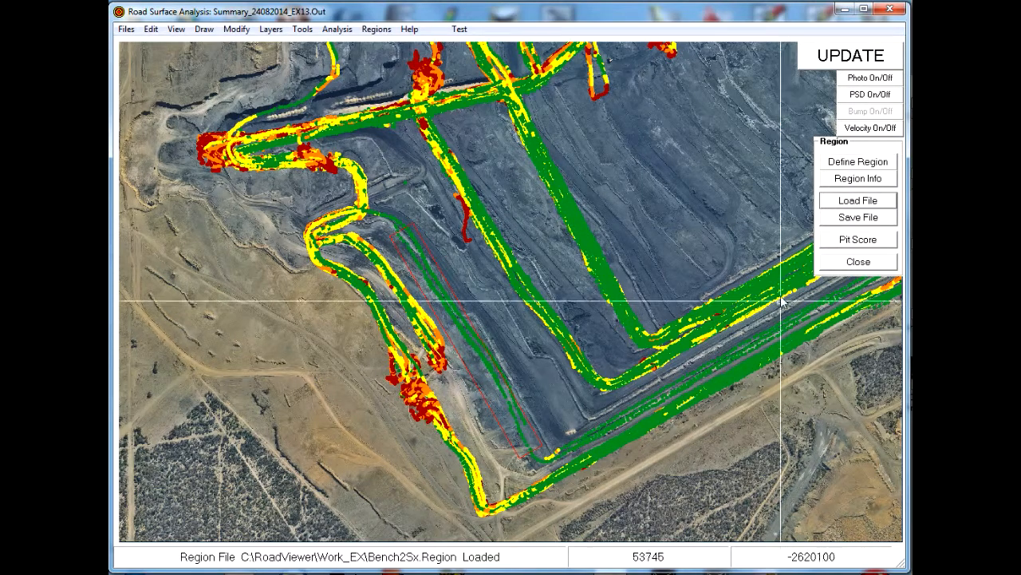
click(865, 243)
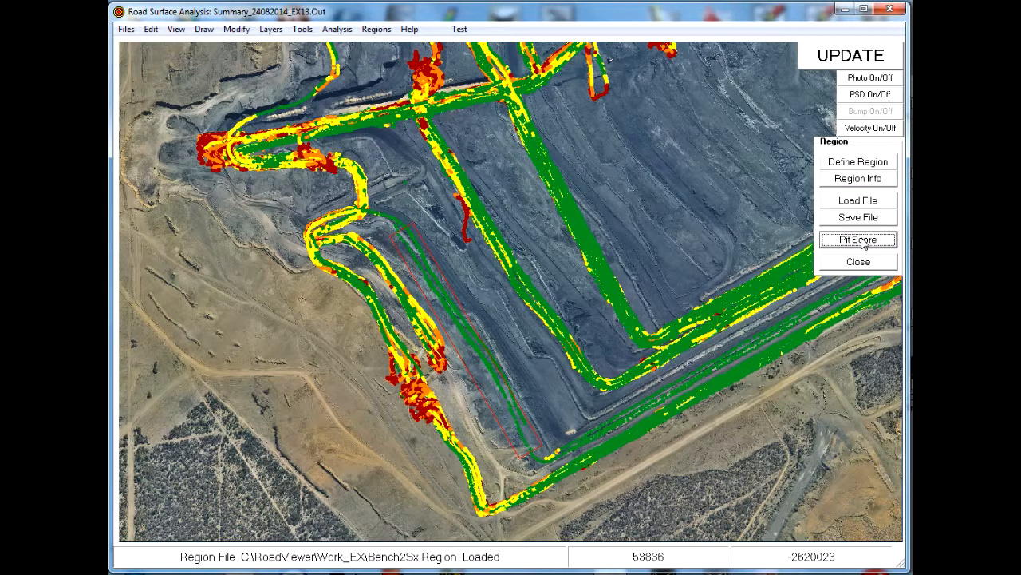
click(860, 241)
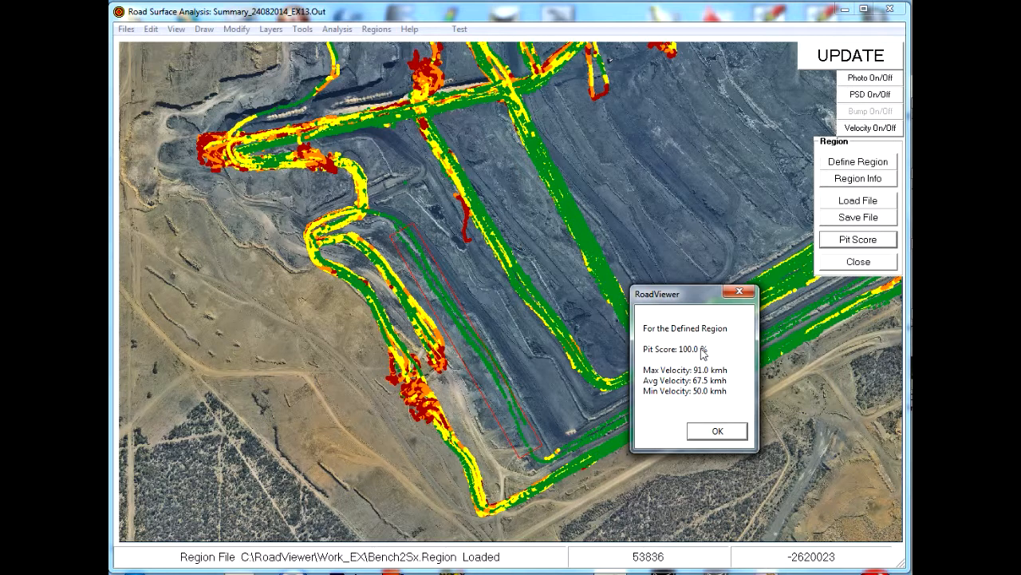
- Close the pit score results and swap the loaded region for Bench3Sx.Region
click(718, 431)
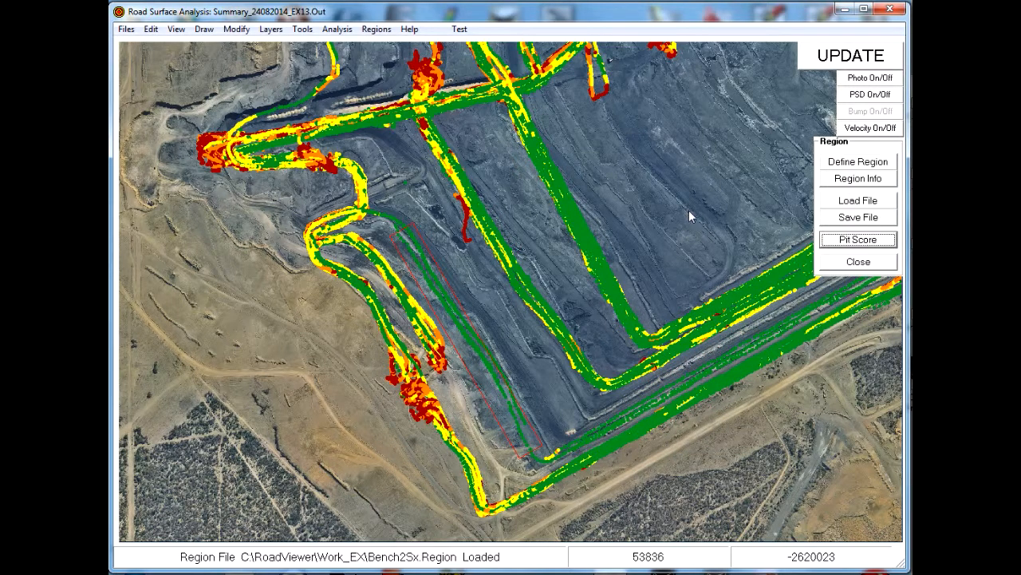
click(856, 203)
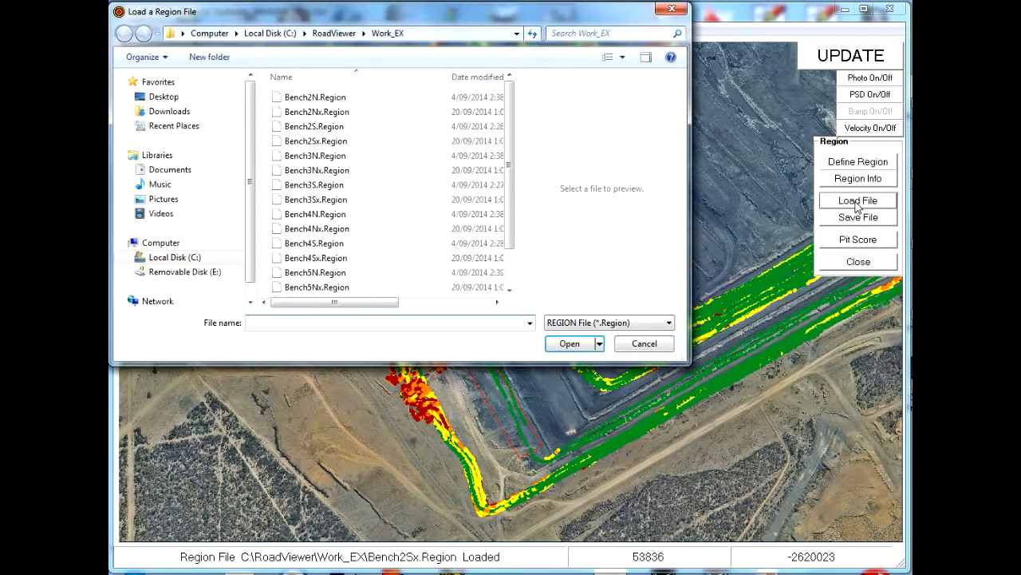
click(319, 200)
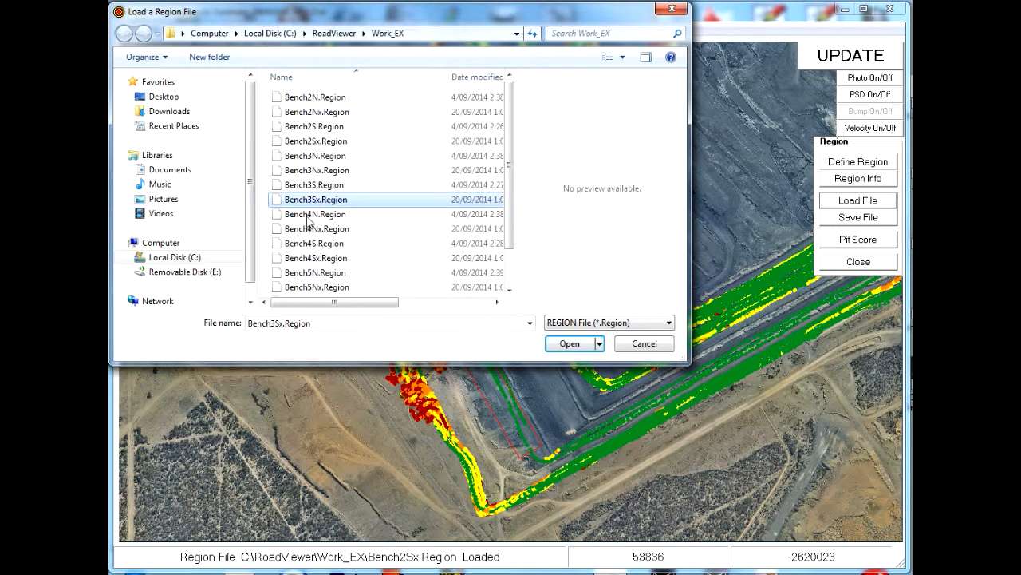
click(560, 347)
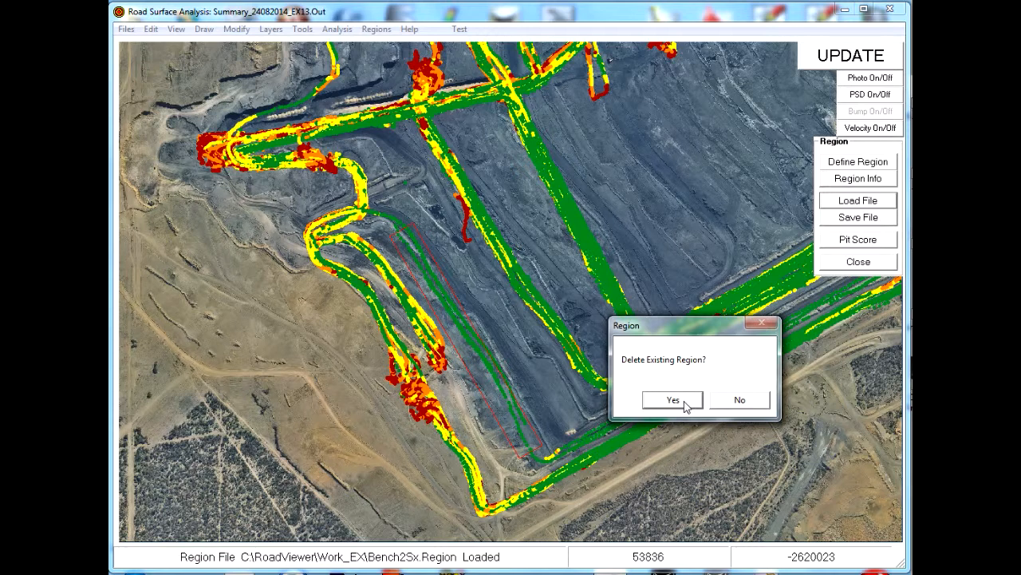
click(673, 400)
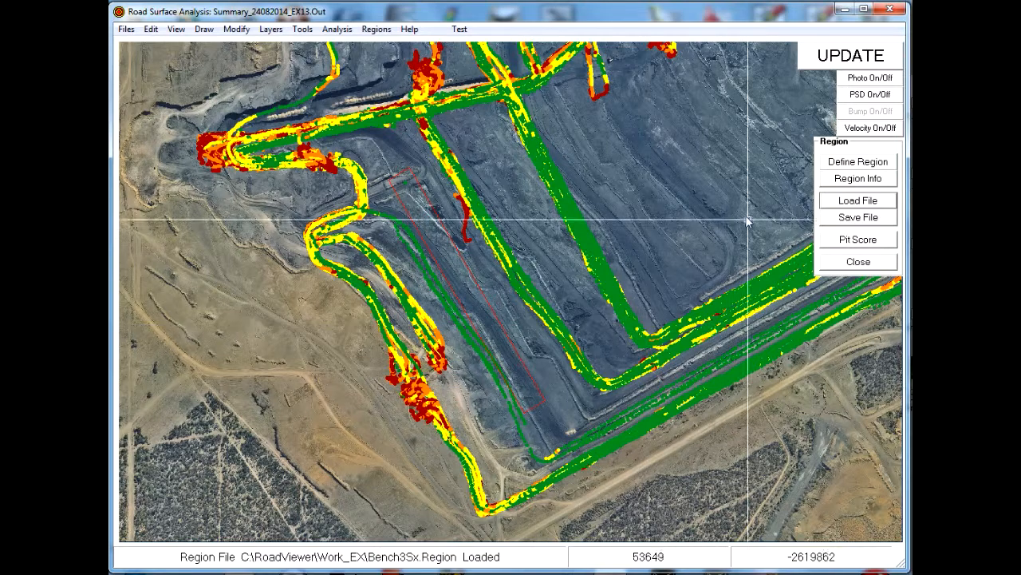
- Replace the region with Bench4Sx.Region and compute its pit score: 74.5 %, 45.5 kmh
click(867, 203)
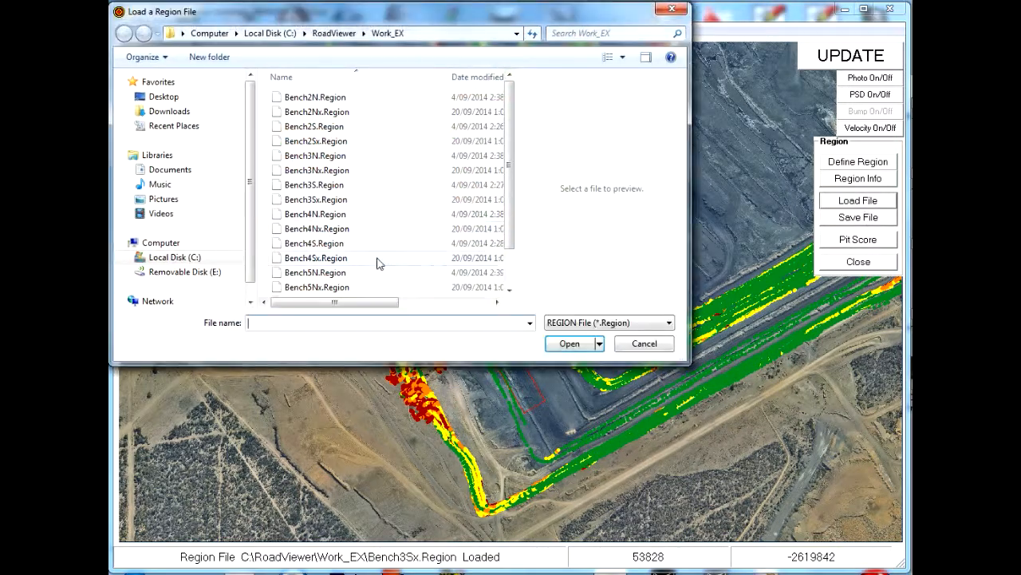
click(316, 259)
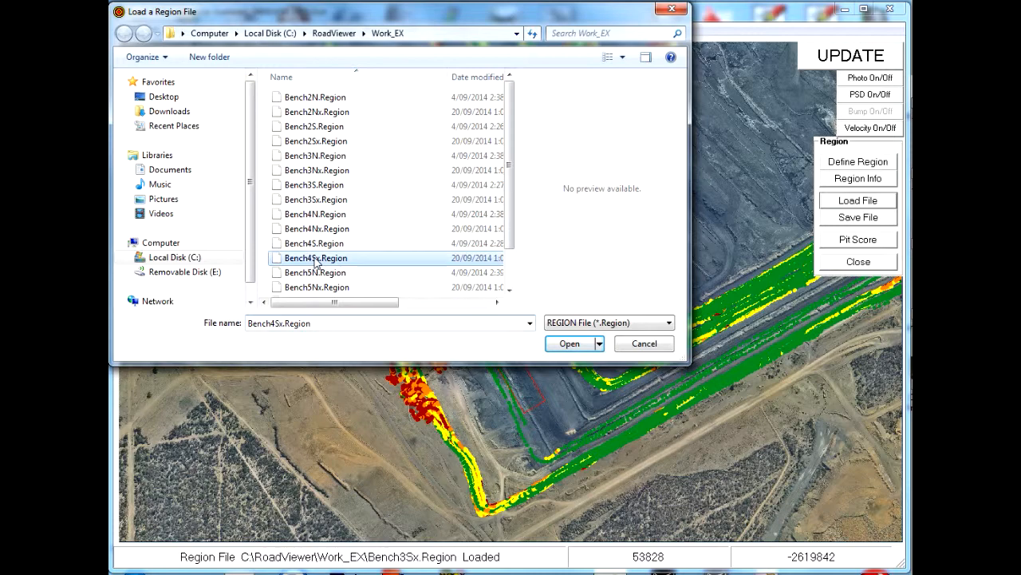
click(570, 347)
click(672, 401)
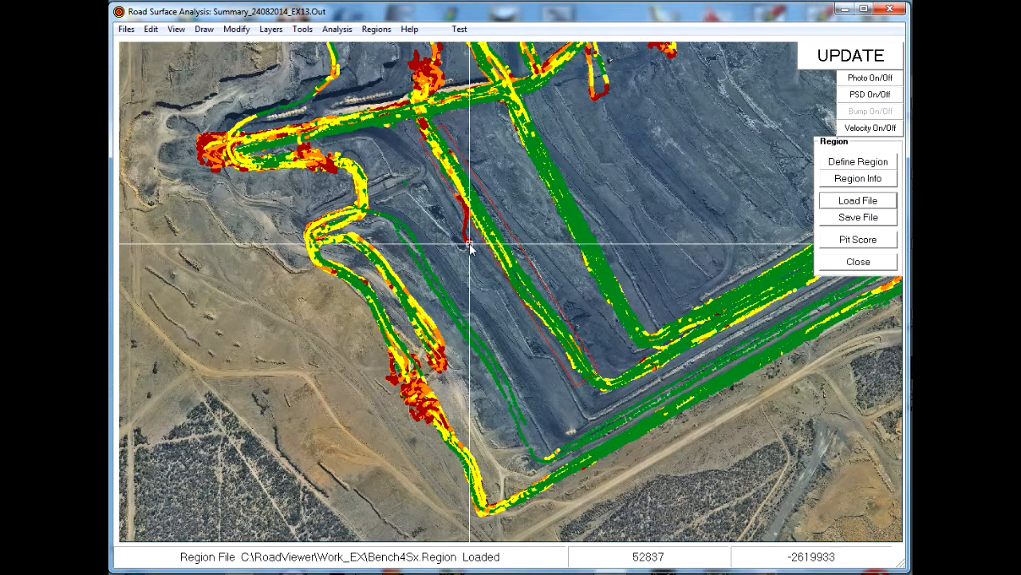
click(873, 241)
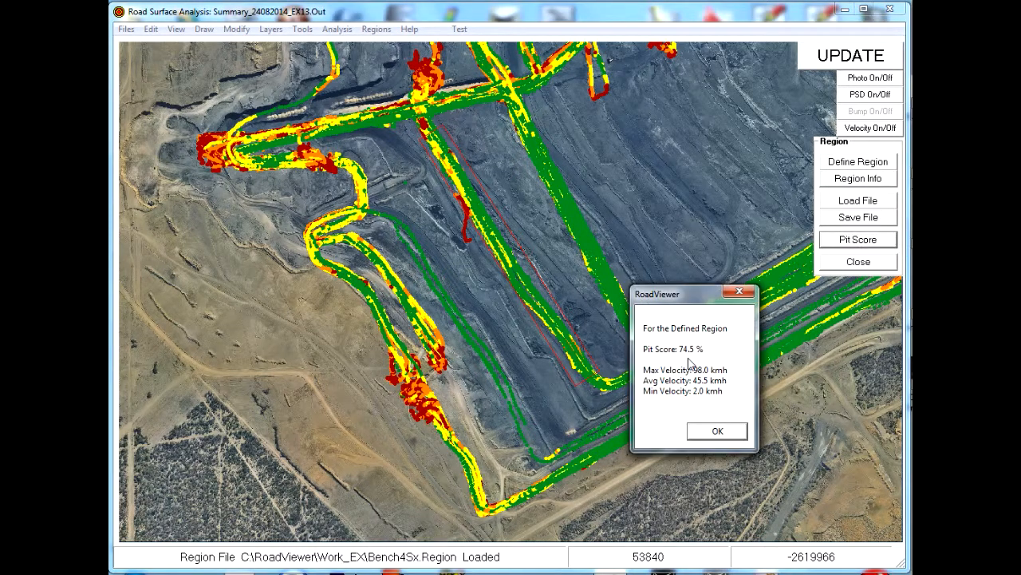
click(722, 432)
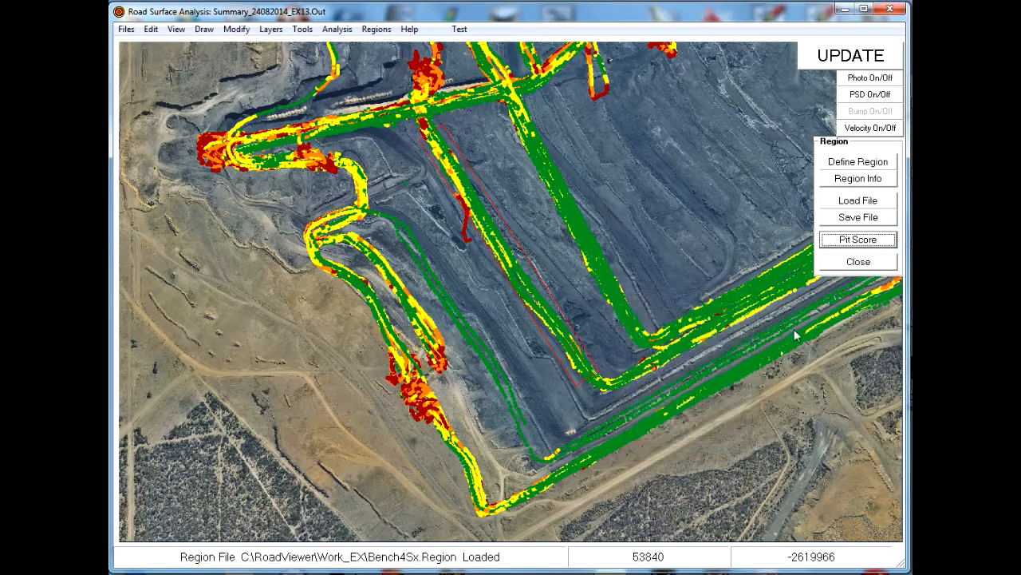
- Replace the region with Bench5Sx.Region and compute its pit score: 86.4 %, 52.0 kmh
click(863, 202)
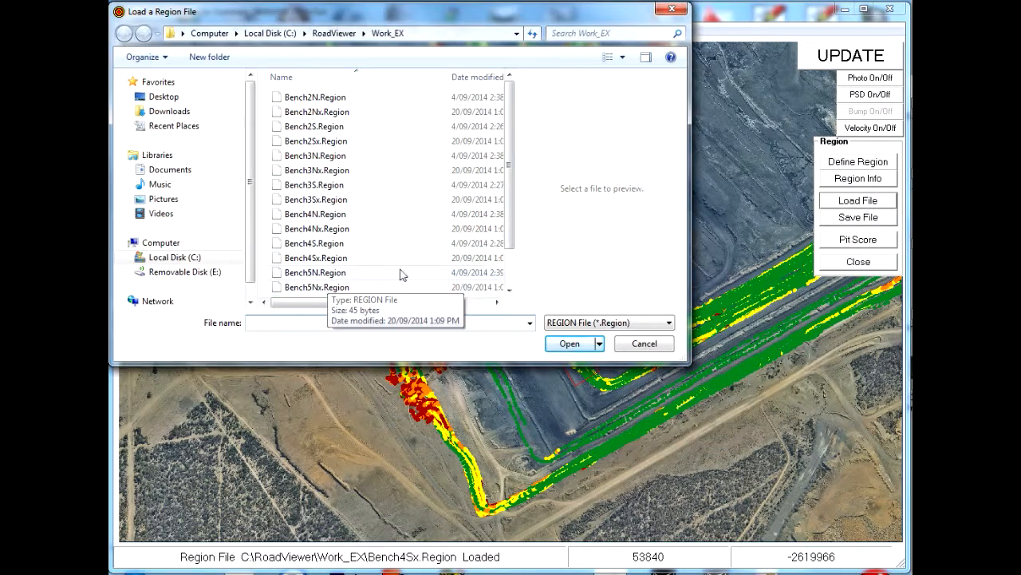
scroll(375, 275, down, 1)
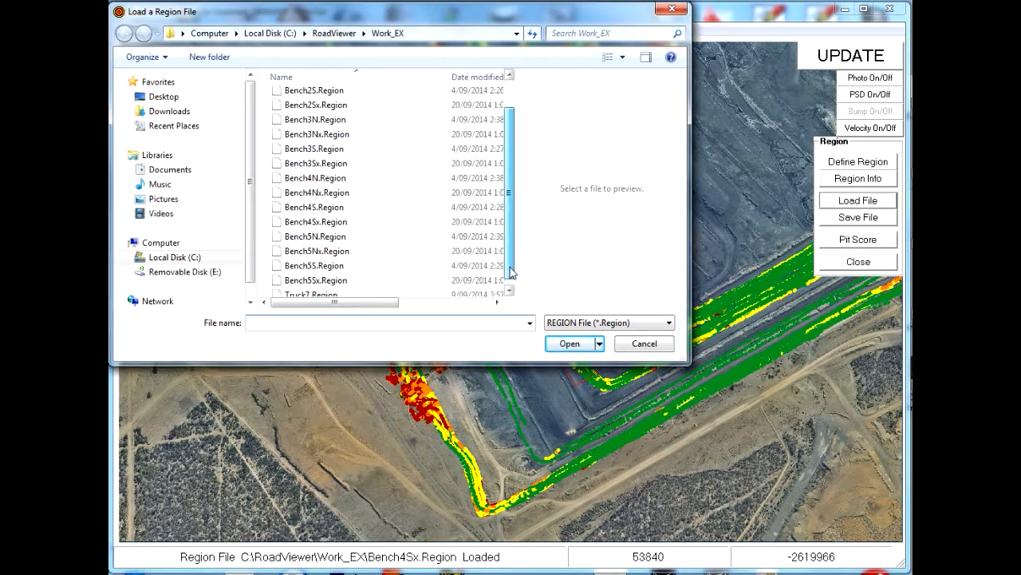
click(320, 274)
click(570, 344)
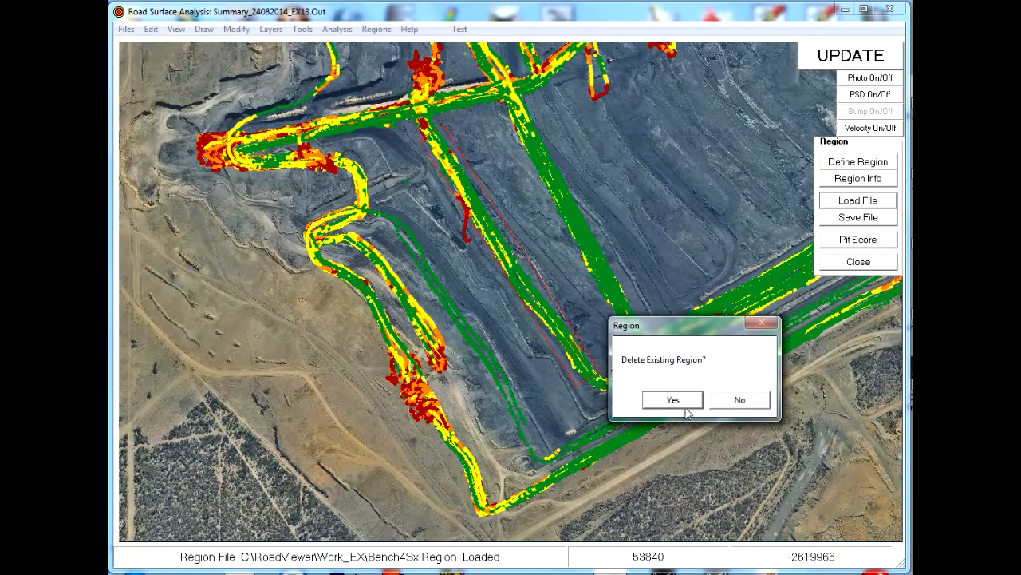
click(685, 406)
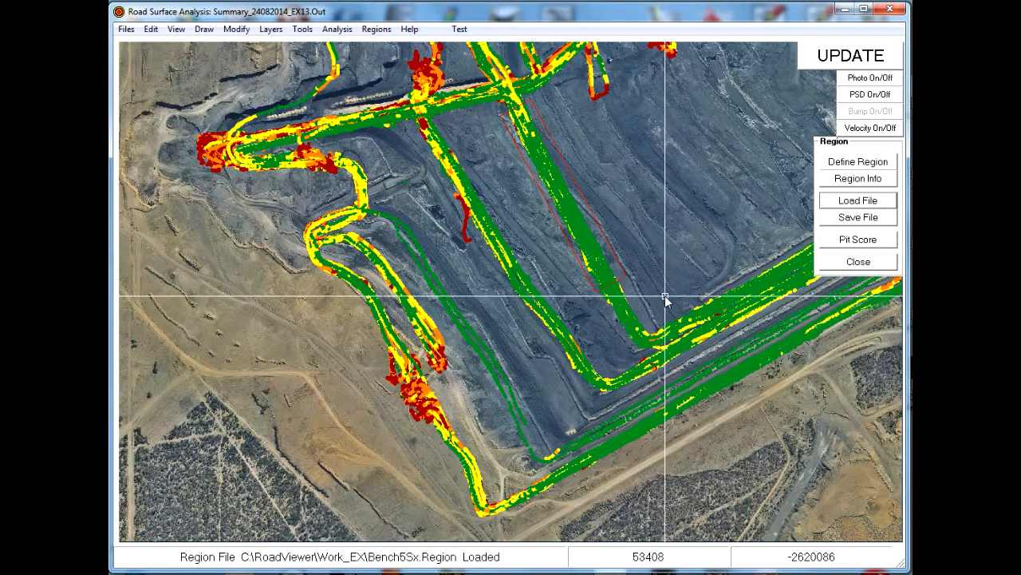
click(850, 244)
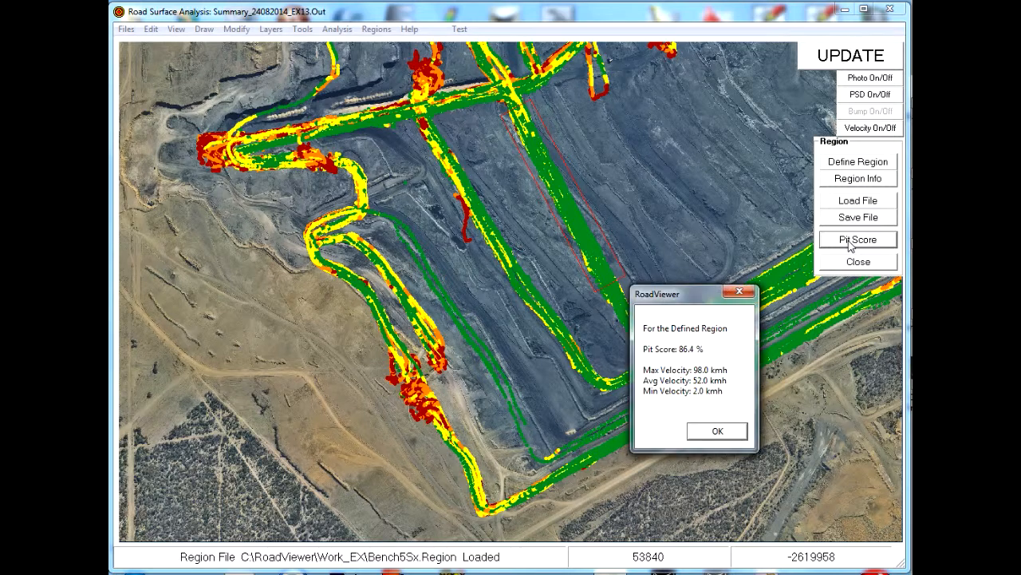
click(715, 432)
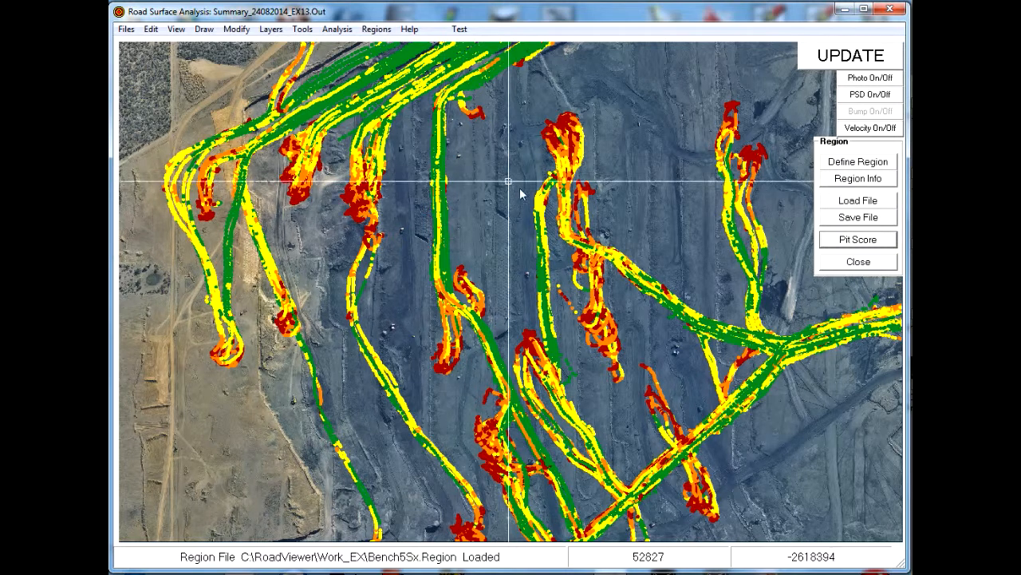
- Replace the region with Bench2Nx.Region and compute its pit score: 36.8 %, 23.9 kmh
click(861, 201)
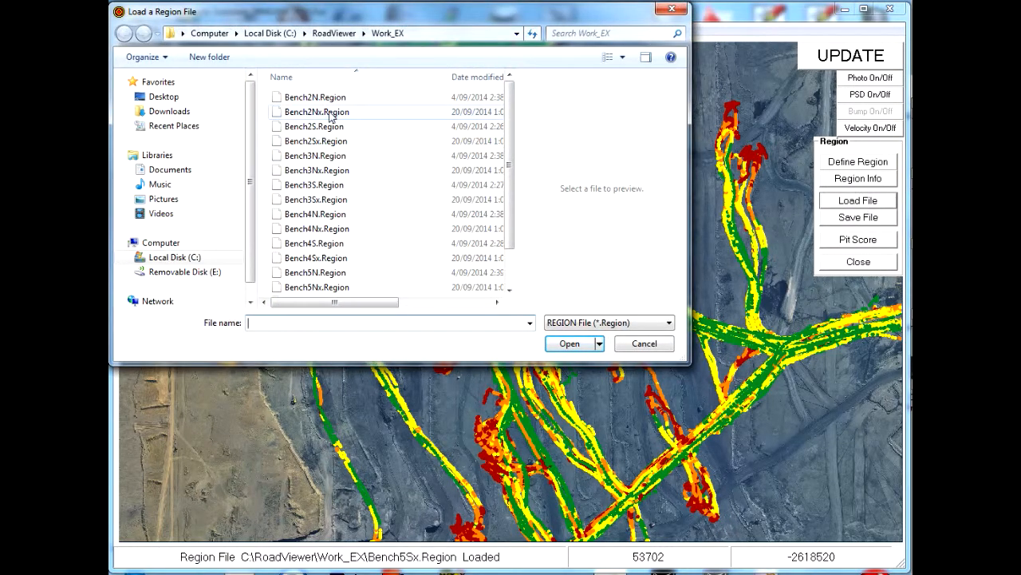
click(335, 112)
click(570, 345)
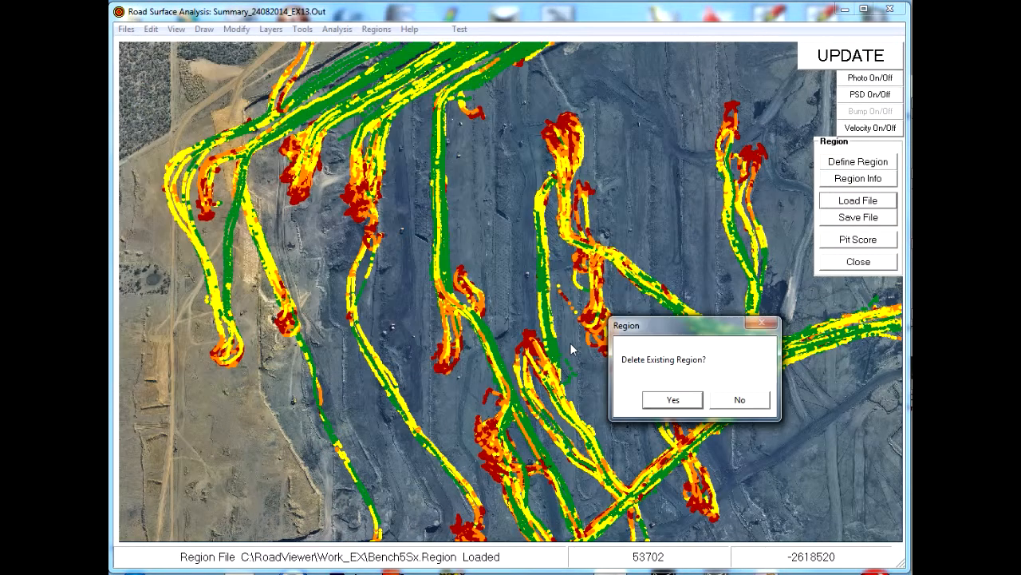
click(660, 403)
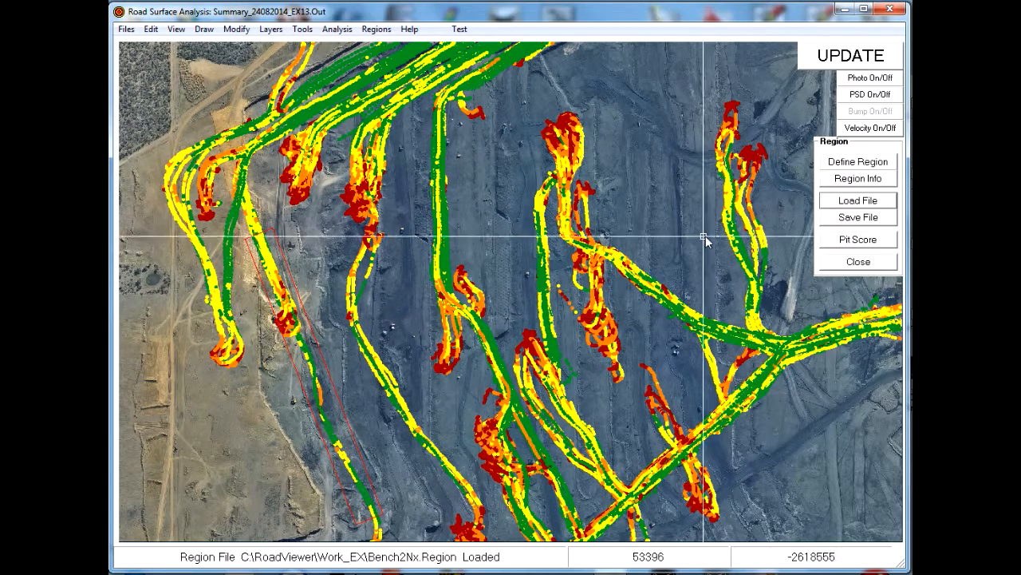
click(859, 244)
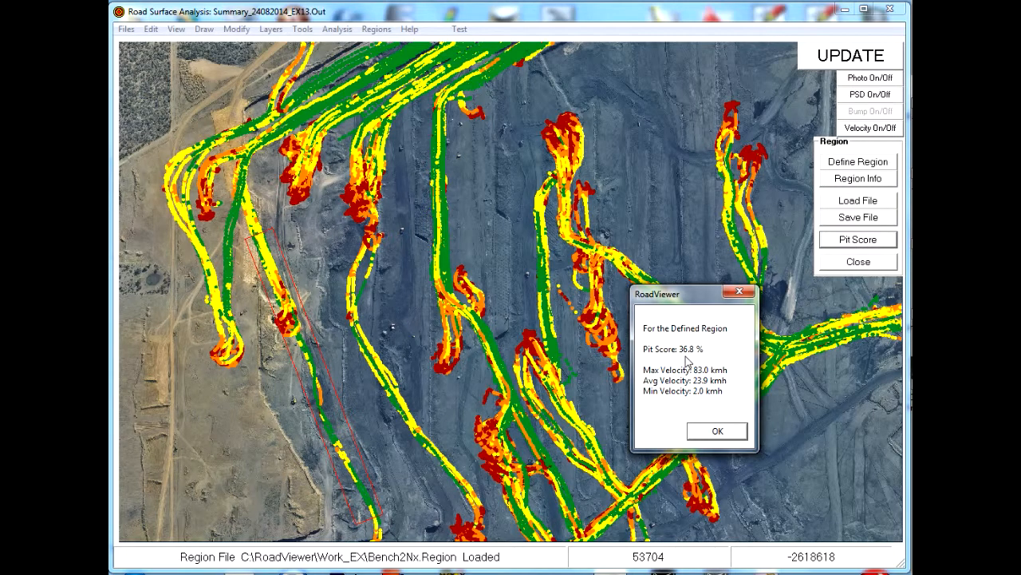
click(718, 431)
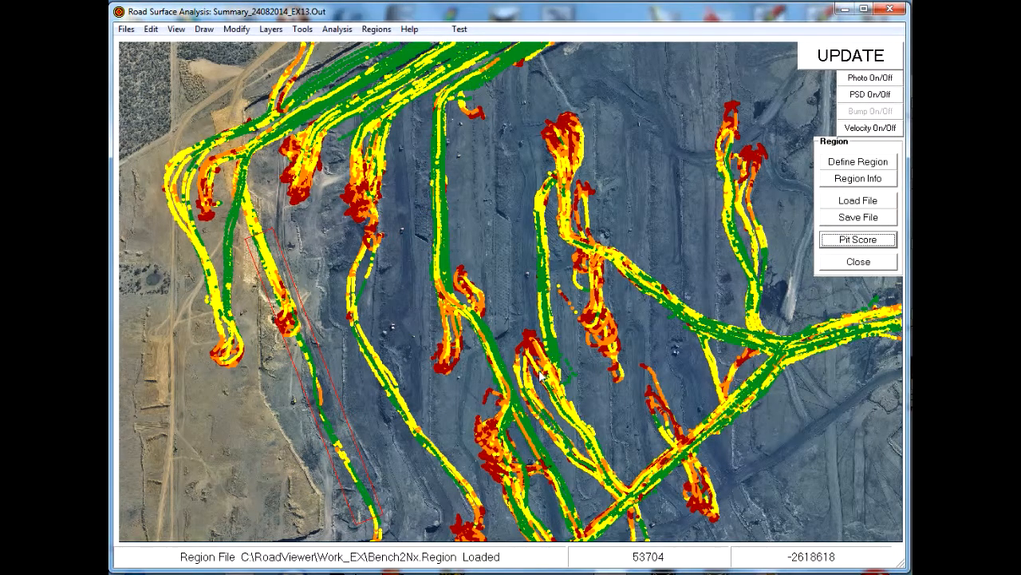